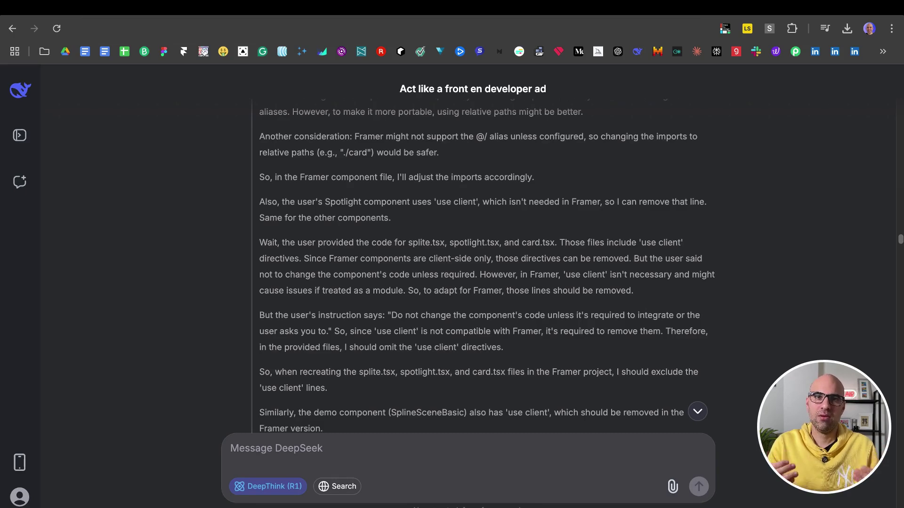
Scroll through the gym checkout chat and highlight a line of DeepSeek's reasoning
scroll(488, 219, up, 3)
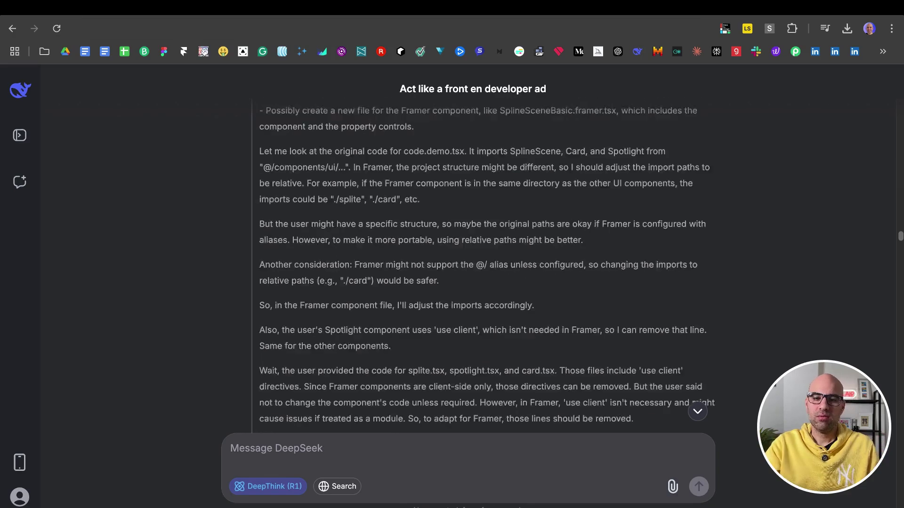
scroll(487, 220, down, 20)
scroll(487, 221, up, 20)
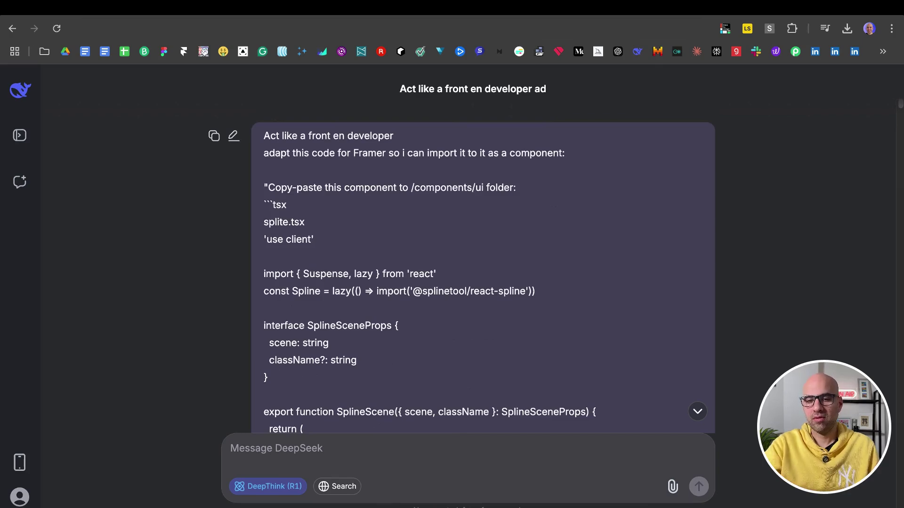
scroll(518, 188, down, 15)
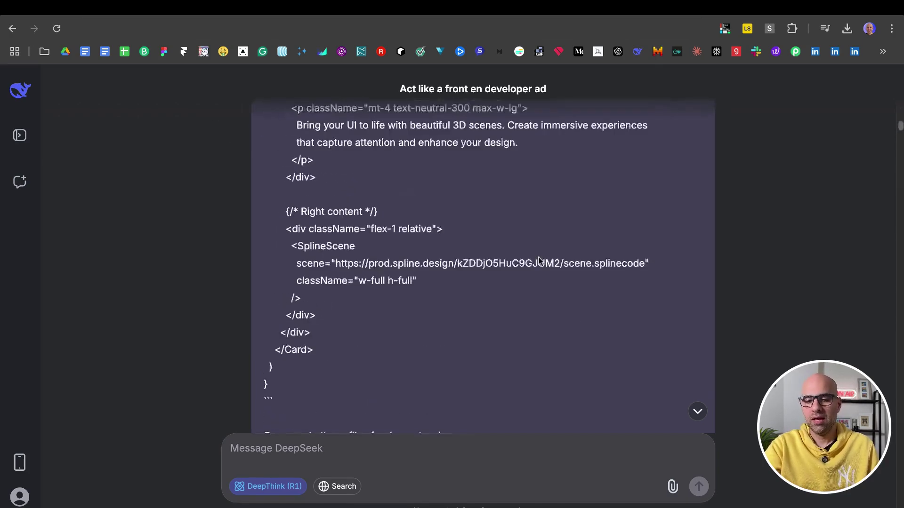
scroll(539, 258, up, 8)
scroll(539, 258, down, 15)
scroll(547, 251, up, 6)
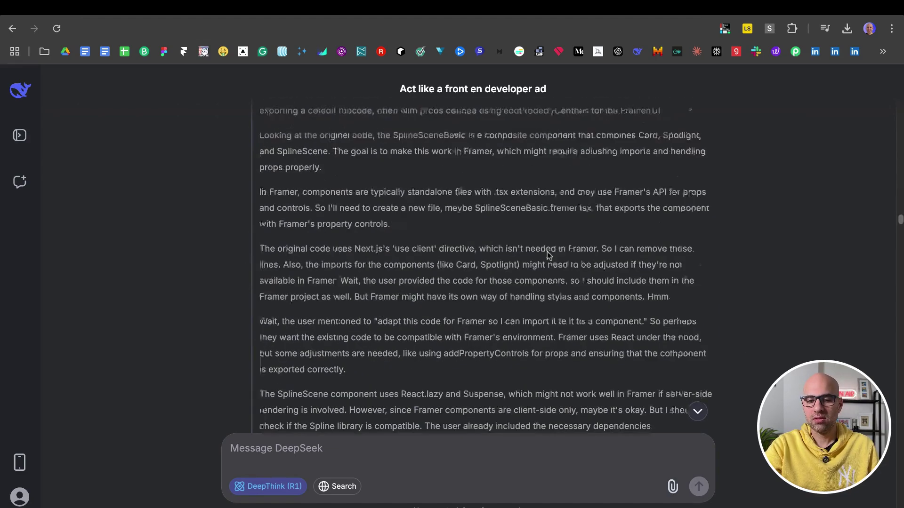
scroll(547, 254, up, 1)
drag(266, 306, 587, 307)
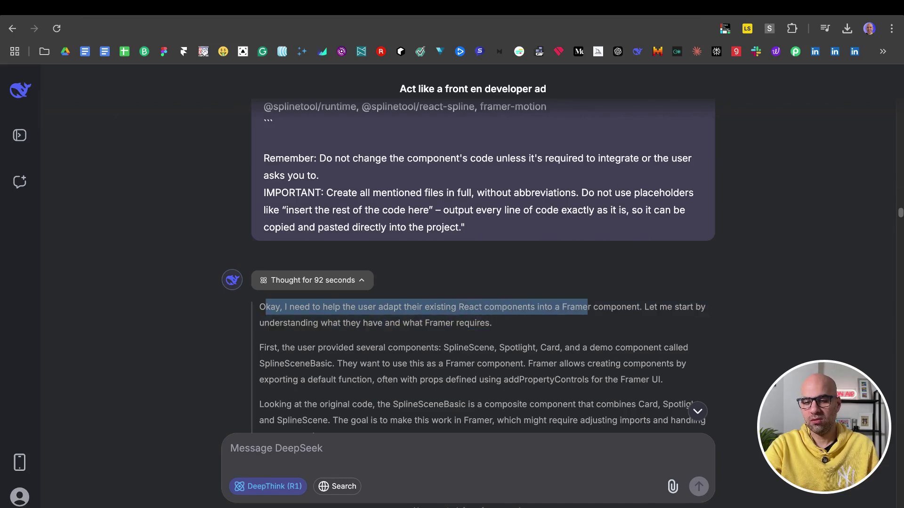
Highlight the reasoning passages that analyse the original code and the checkout flow
scroll(572, 328, down, 4)
drag(266, 154, 459, 153)
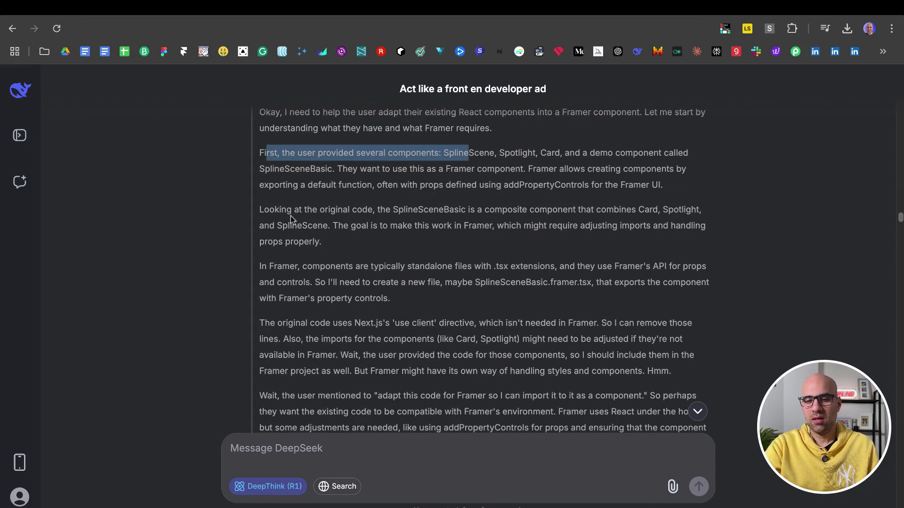
drag(275, 211, 424, 210)
scroll(275, 216, down, 1)
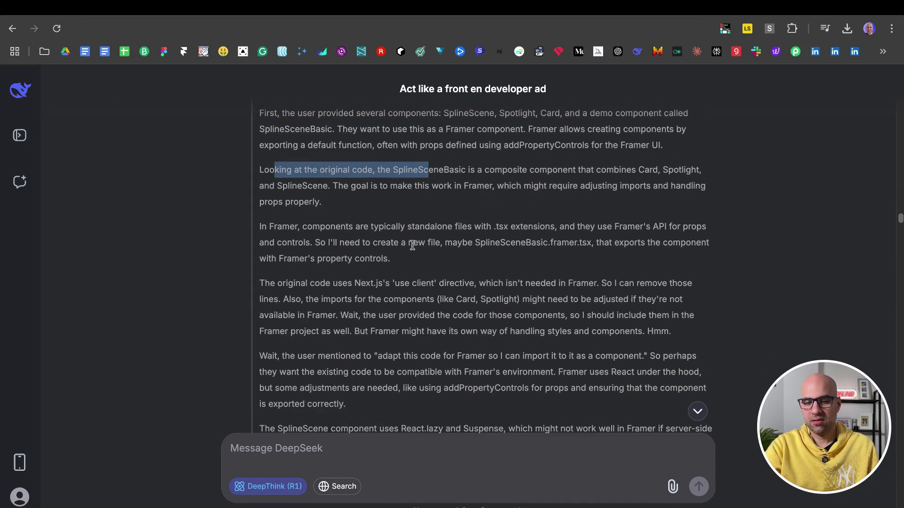
drag(281, 285, 486, 283)
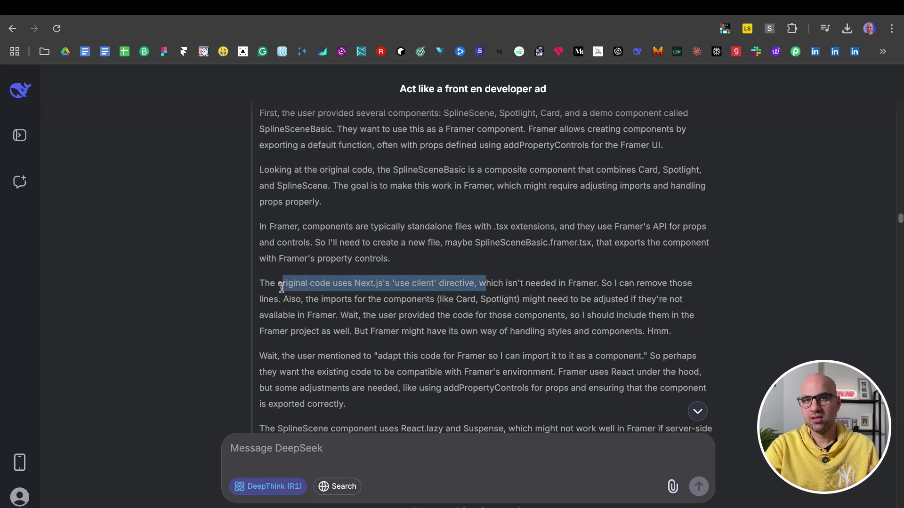
scroll(513, 305, down, 15)
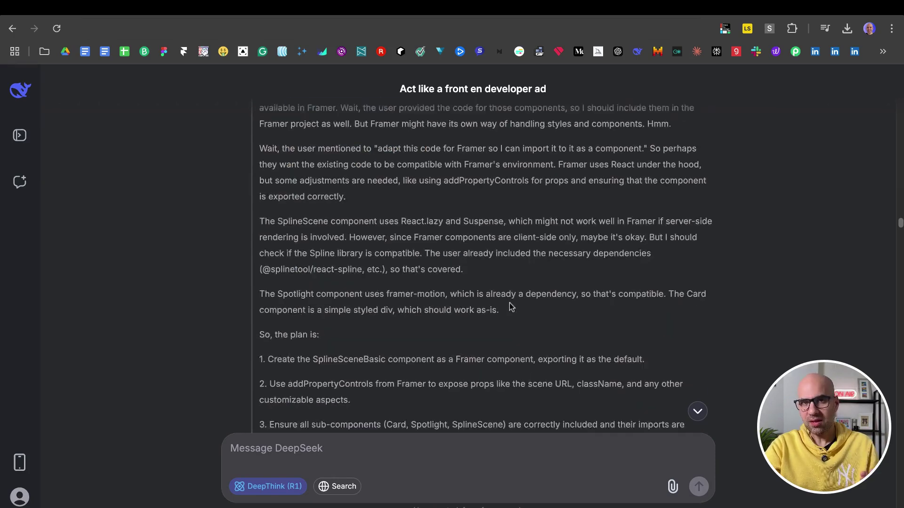
scroll(514, 303, up, 5)
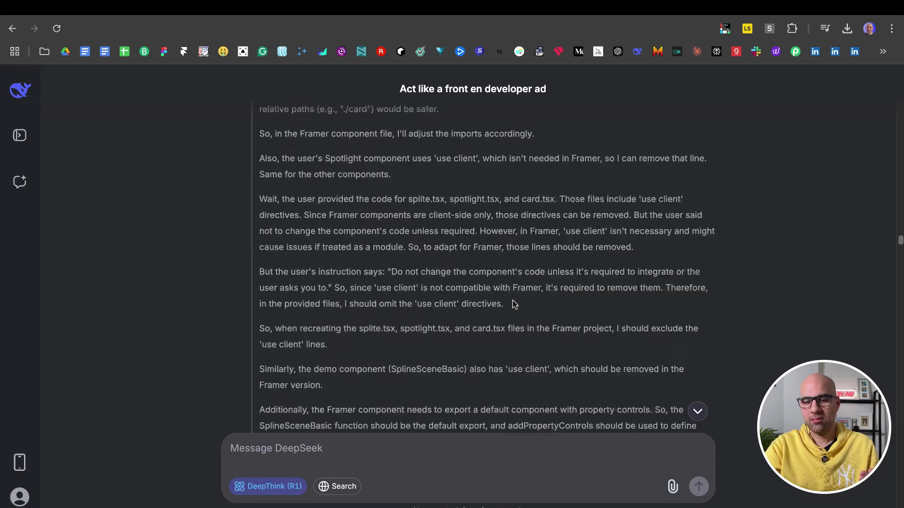
scroll(514, 304, down, 20)
scroll(513, 306, down, 5)
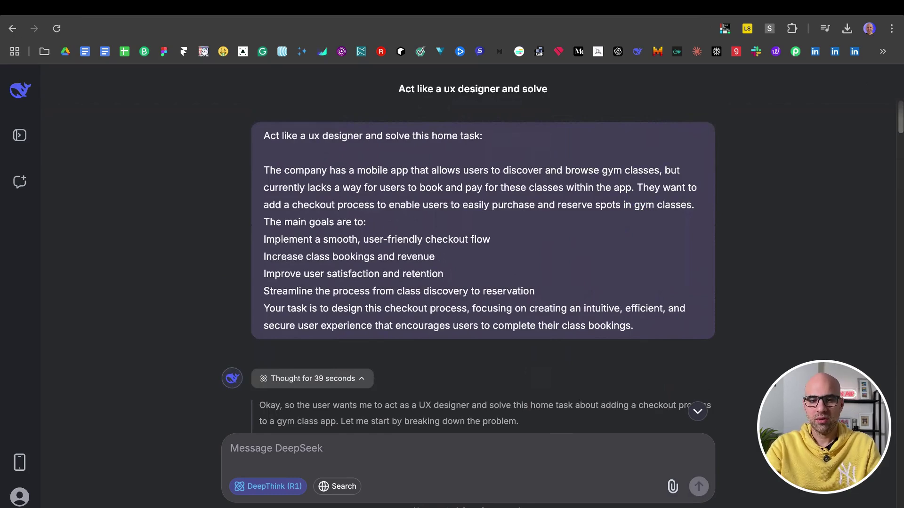
scroll(555, 287, down, 5)
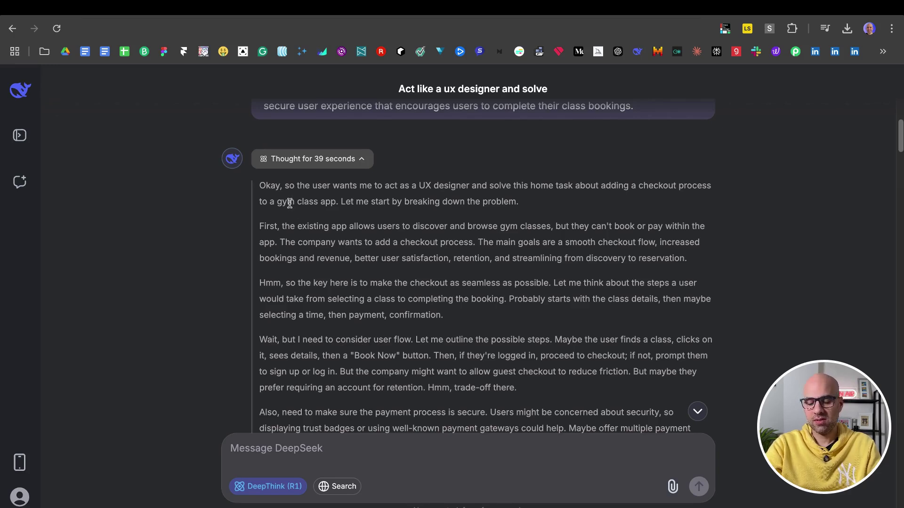
drag(265, 187, 519, 202)
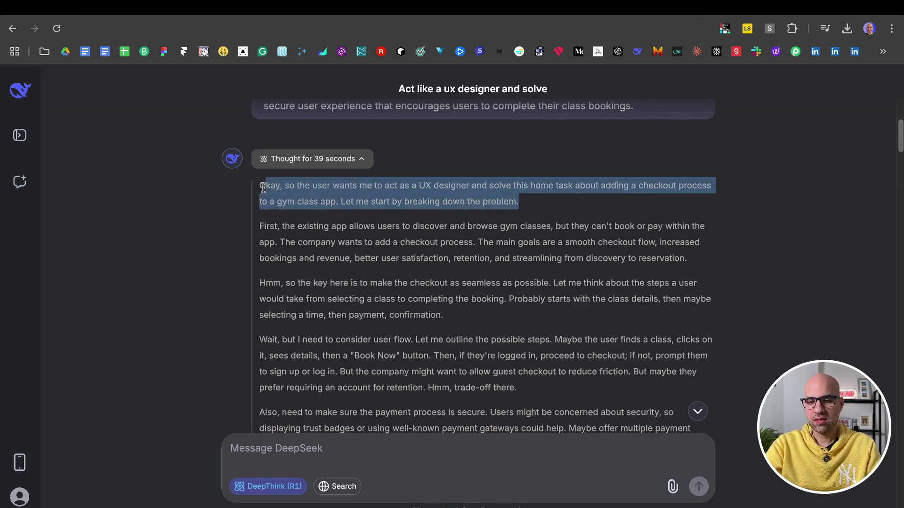
click(284, 230)
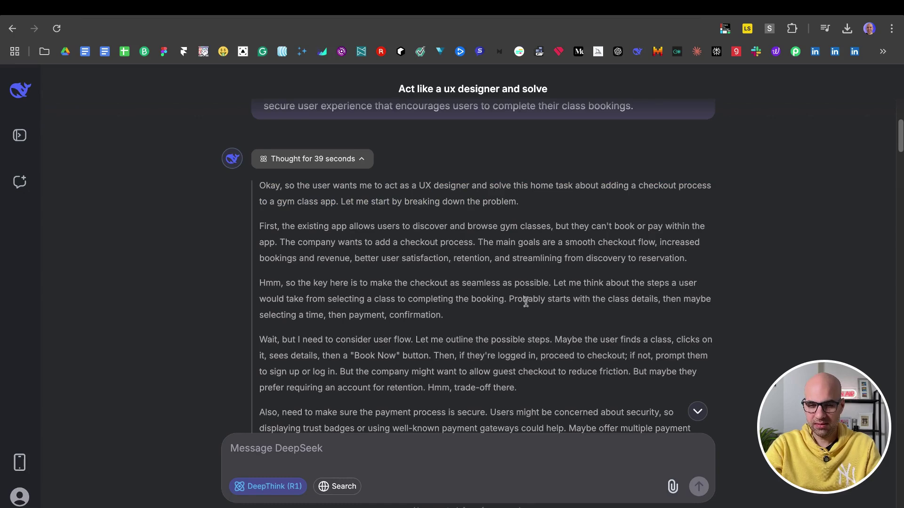
scroll(525, 302, down, 3)
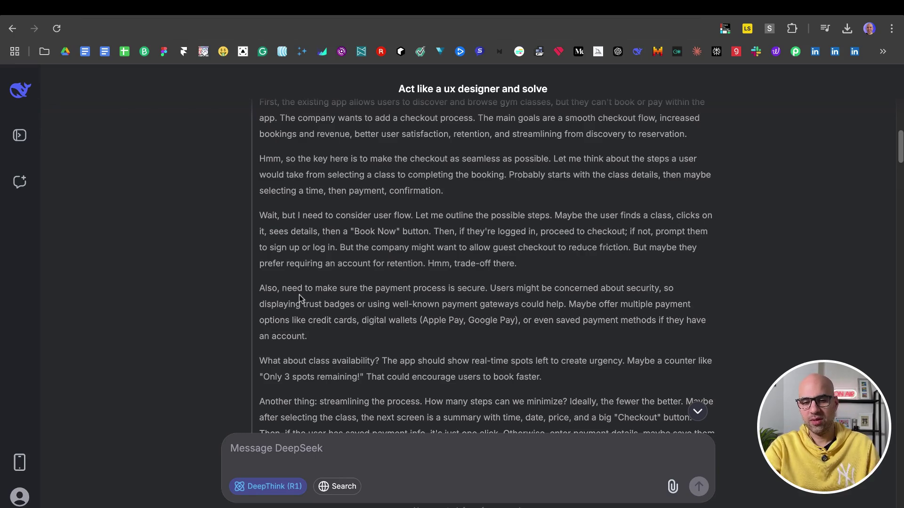
scroll(344, 338, down, 2)
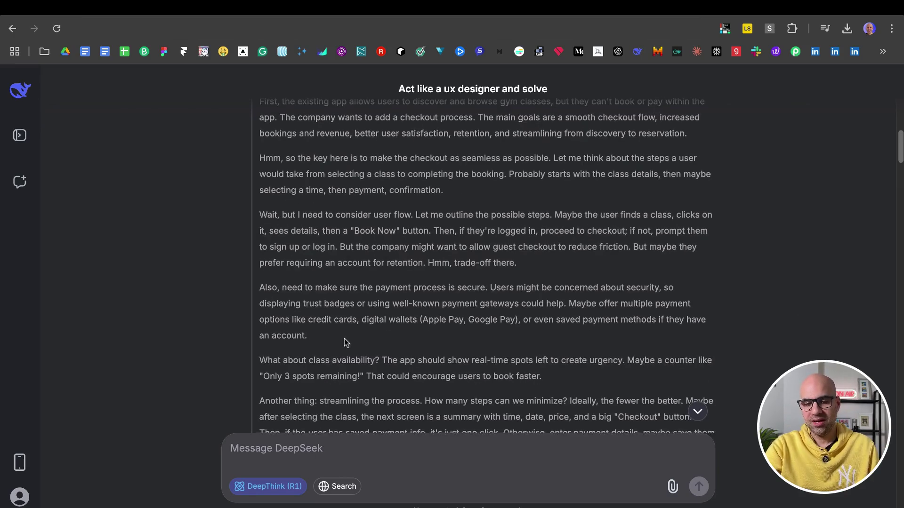
scroll(344, 338, down, 10)
scroll(346, 342, up, 2)
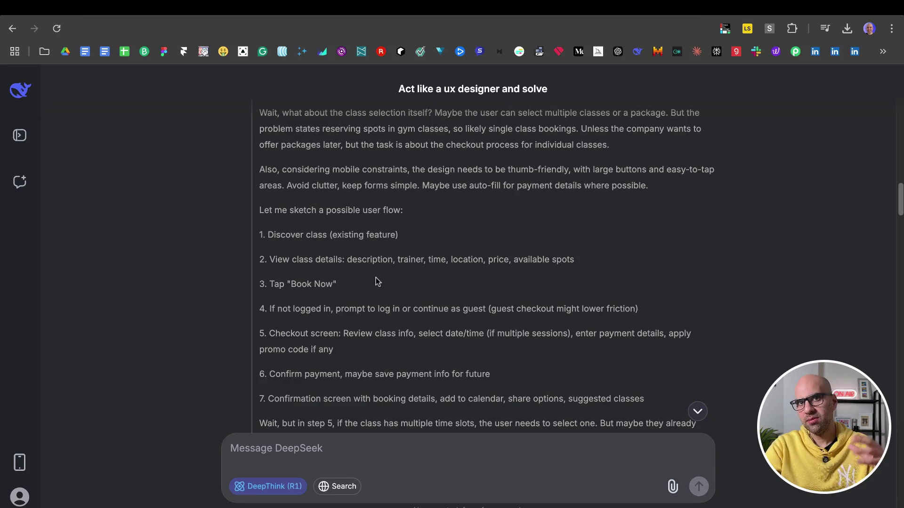
scroll(383, 325, down, 15)
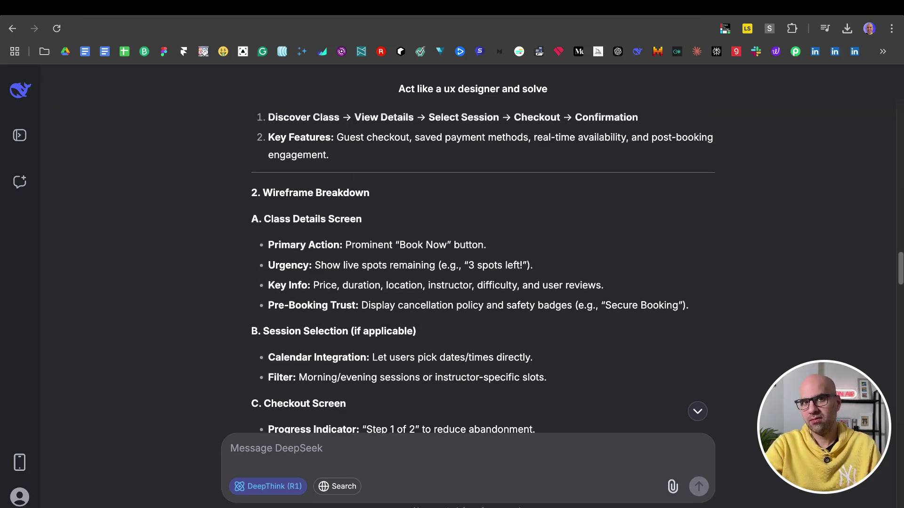
scroll(381, 305, up, 9)
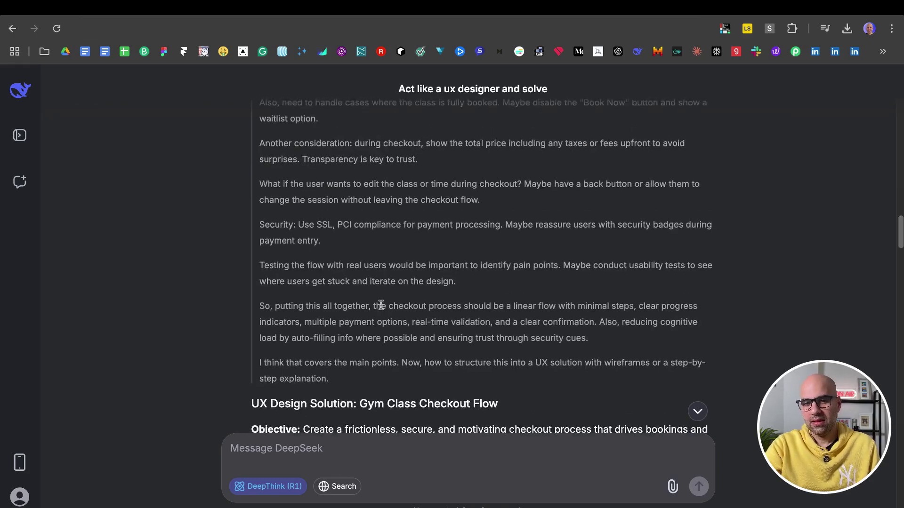
drag(382, 360, 336, 181)
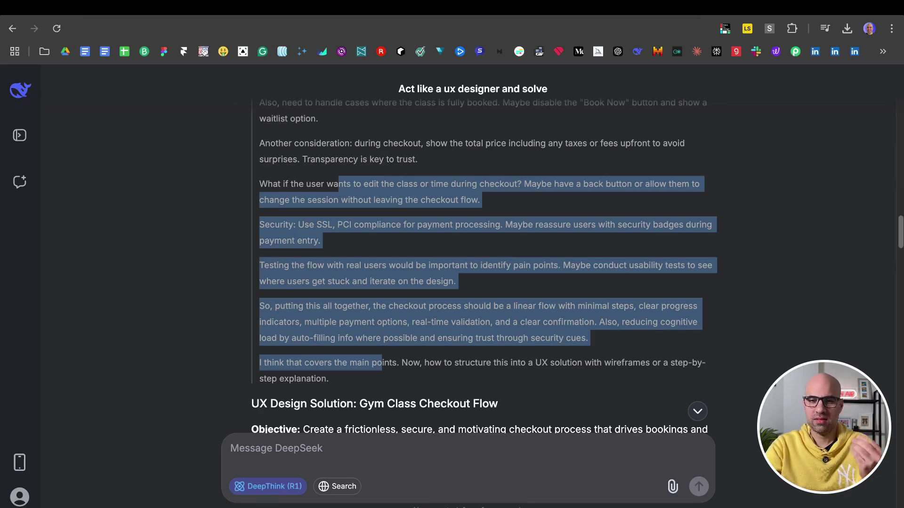
scroll(358, 232, down, 20)
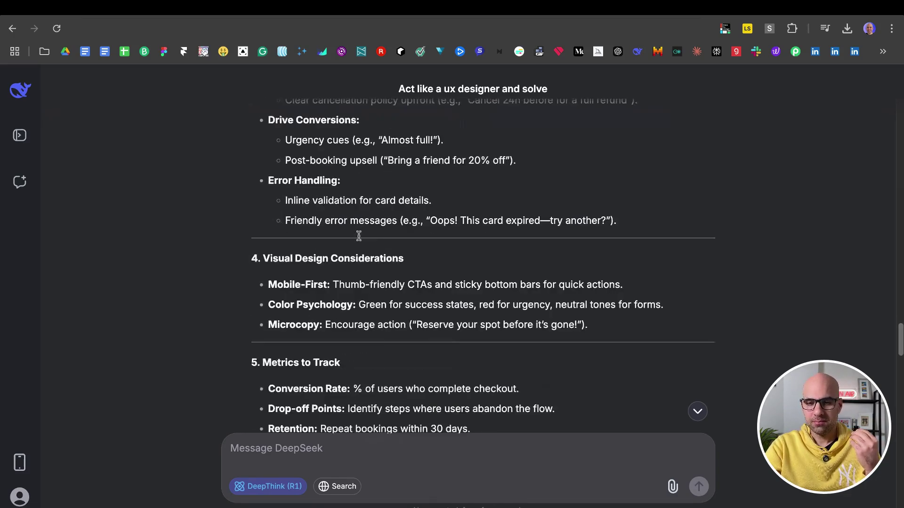
scroll(358, 235, down, 6)
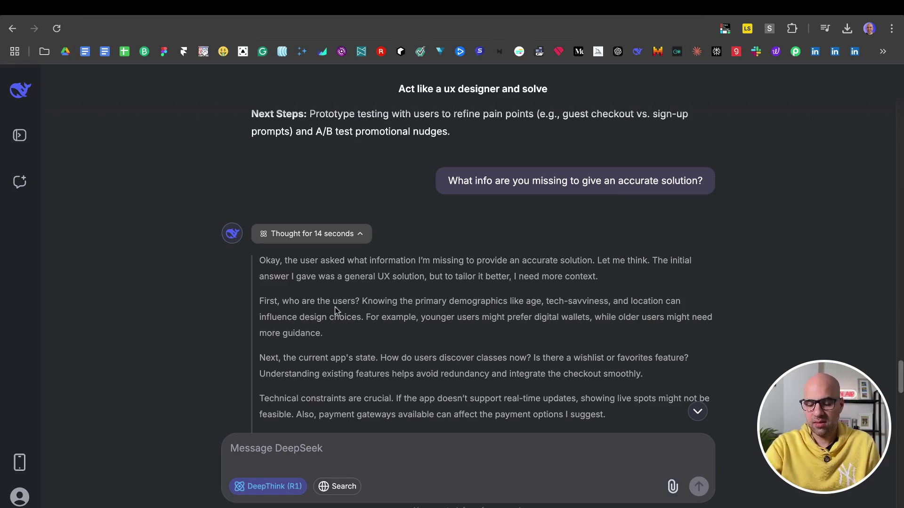
Highlight the follow-up reasoning paragraphs about missing user and business context
scroll(335, 307, down, 1)
drag(263, 230, 600, 254)
scroll(532, 307, down, 10)
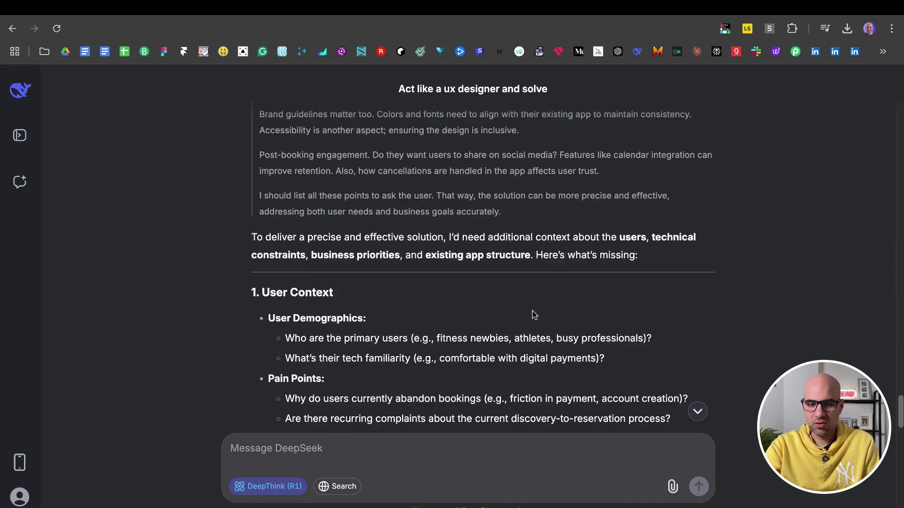
scroll(438, 235, up, 3)
drag(362, 189, 525, 324)
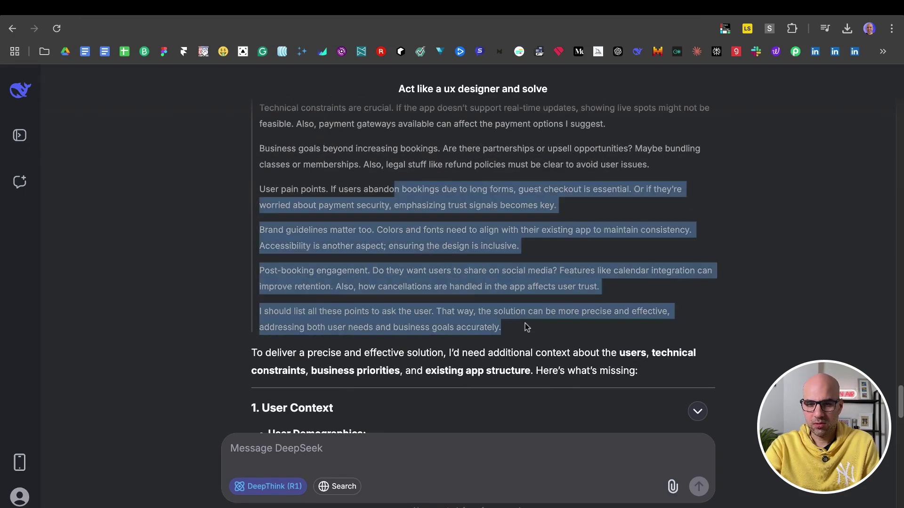
scroll(386, 240, down, 3)
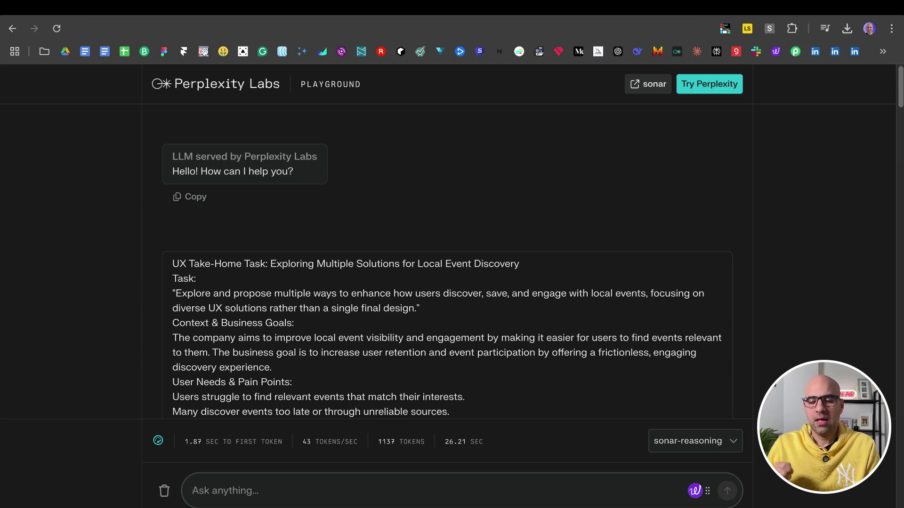
Point out sonar-reasoning as the model that answered the local event discovery prompt
click(686, 446)
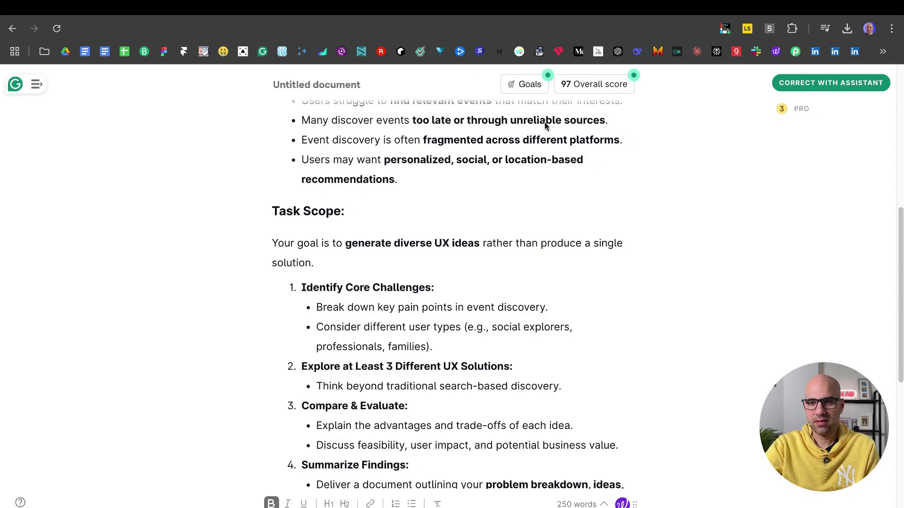
scroll(487, 187, up, 8)
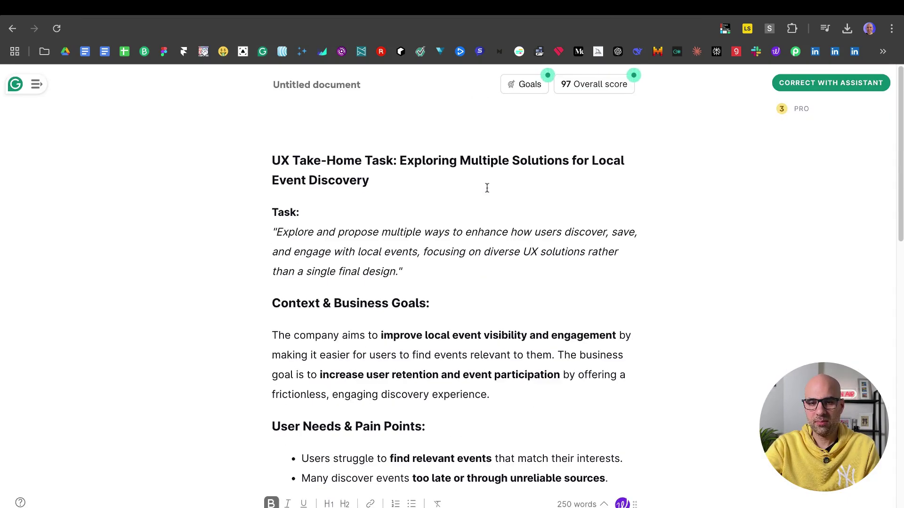
drag(400, 160, 370, 181)
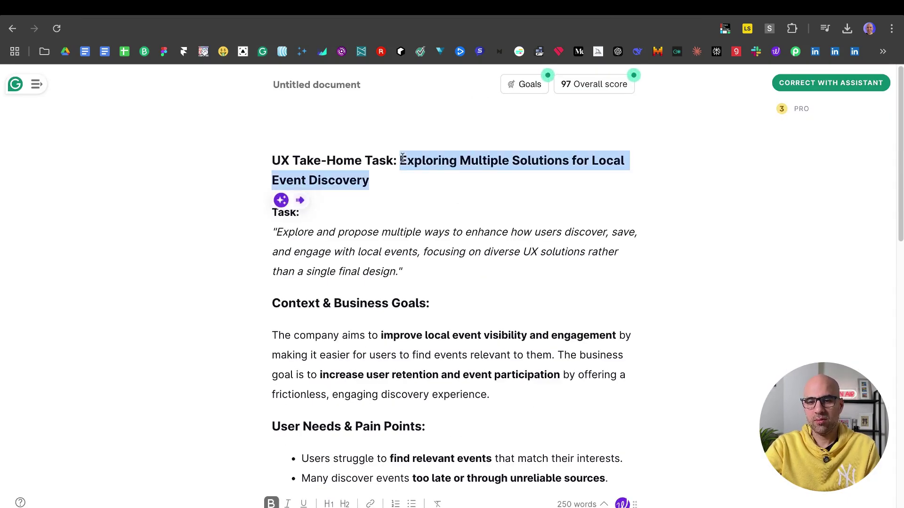
click(280, 233)
drag(279, 233, 402, 273)
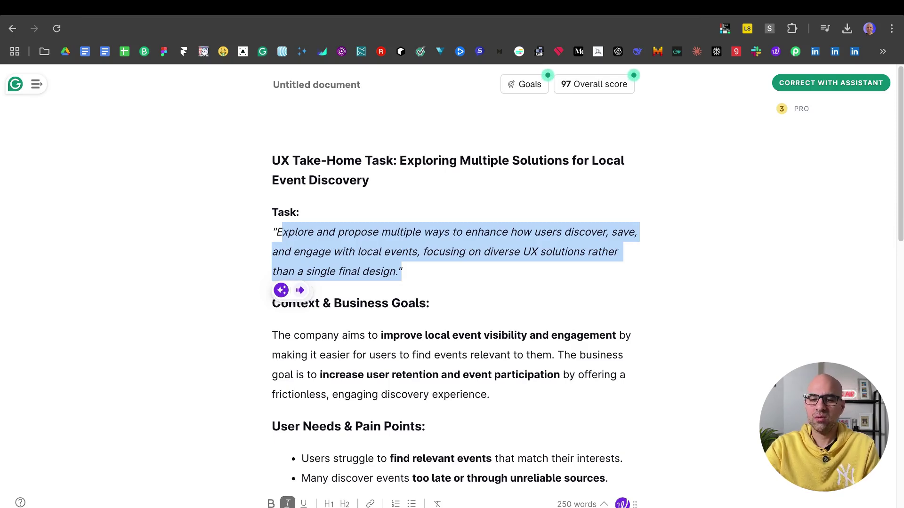
scroll(410, 288, down, 2)
click(549, 283)
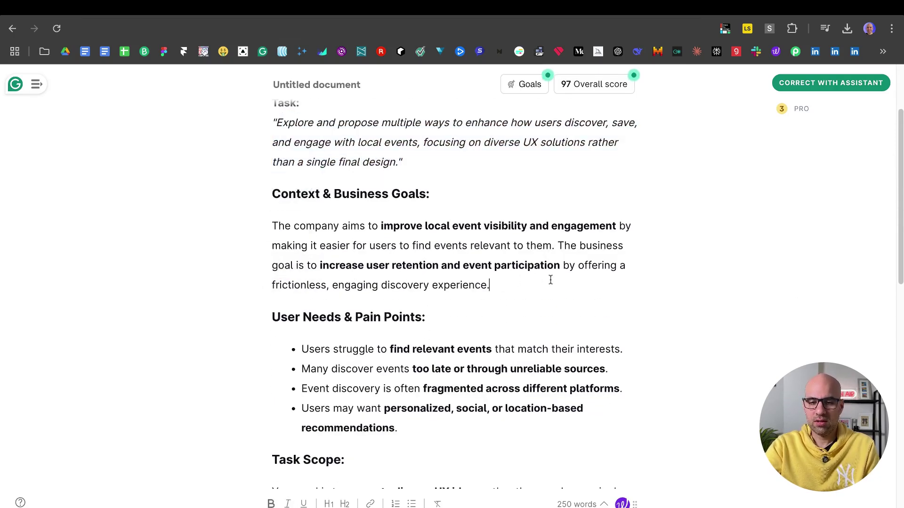
scroll(612, 369, down, 6)
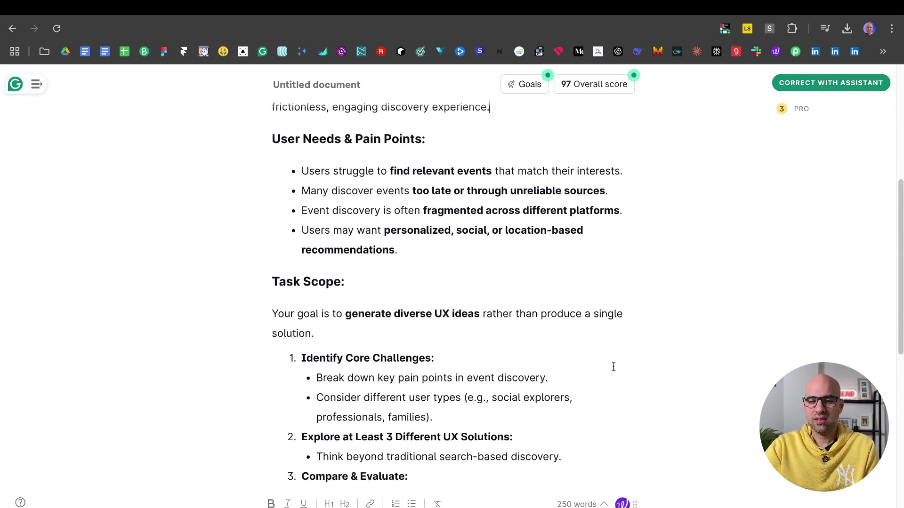
scroll(613, 367, down, 4)
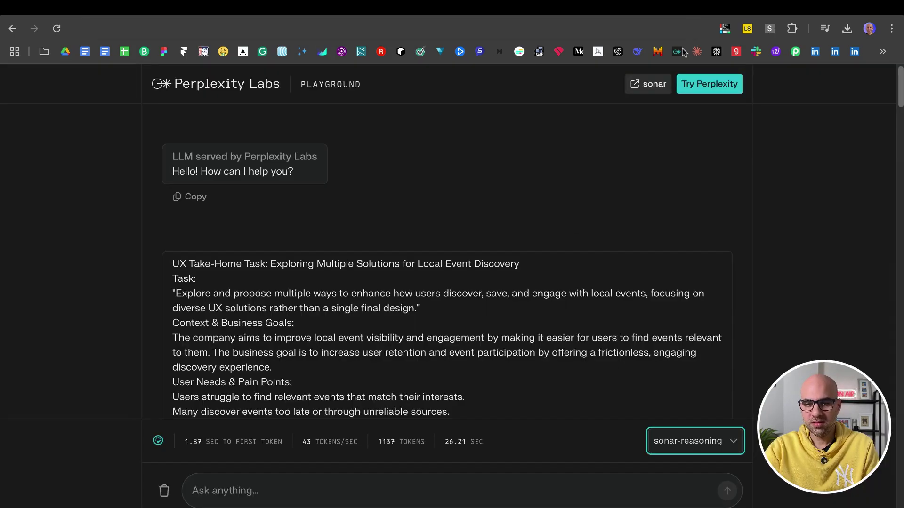
Highlight the opening reasoning on user pain points through the paragraph on user types
scroll(395, 328, down, 8)
scroll(396, 328, down, 6)
scroll(210, 209, up, 2)
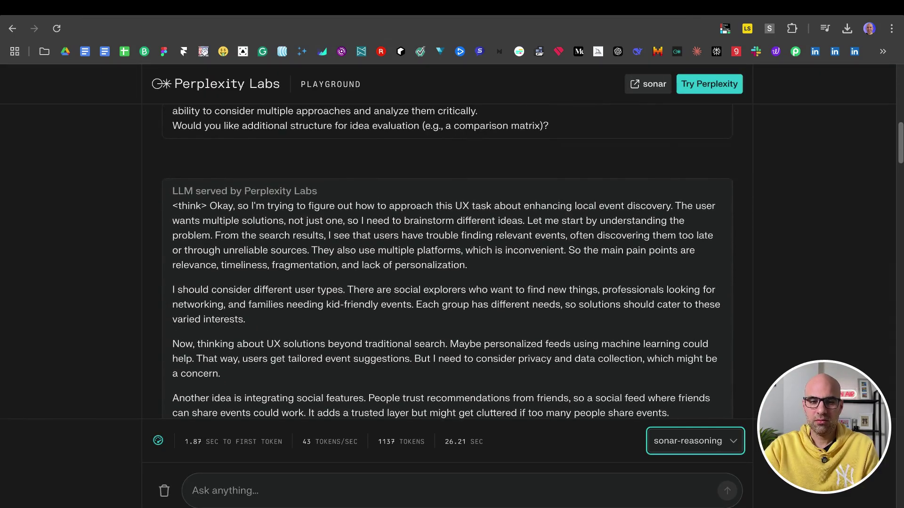
double_click(211, 210)
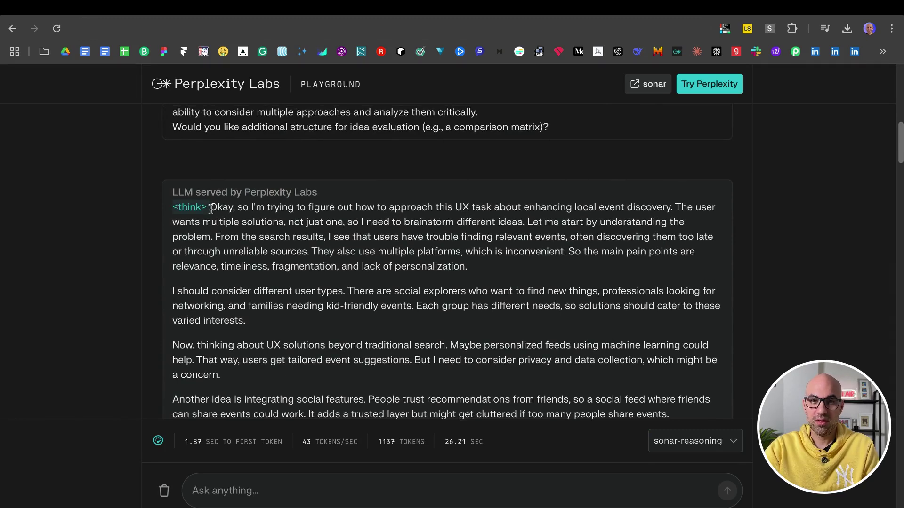
drag(273, 306, 213, 209)
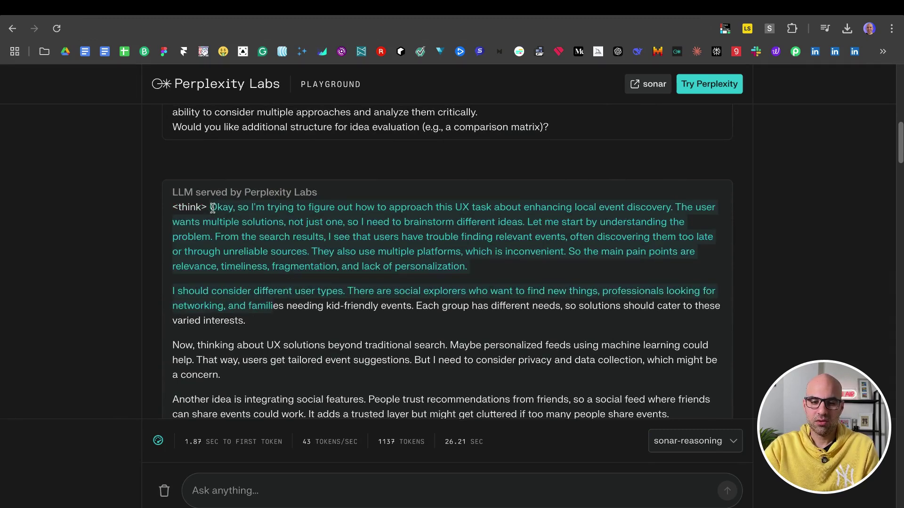
shift+click(290, 335)
Scroll further and highlight the list of four core challenges
scroll(290, 334, down, 3)
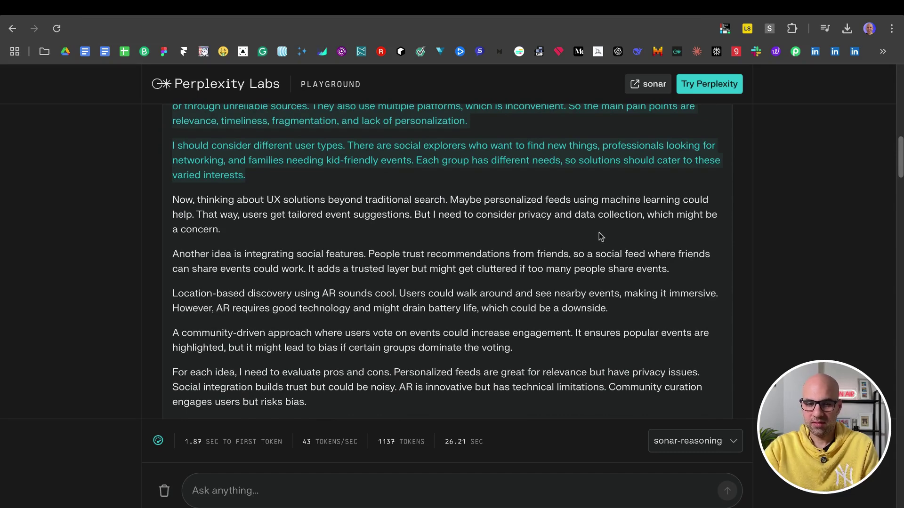
scroll(440, 250, down, 6)
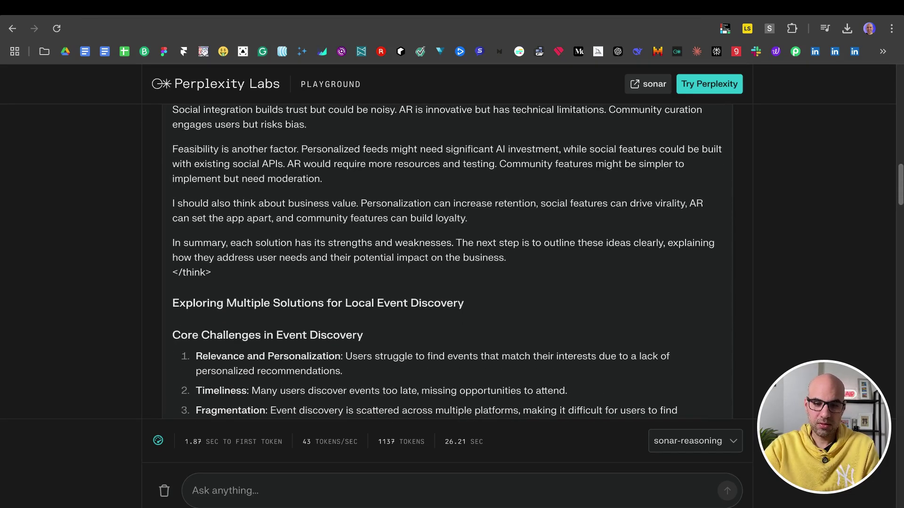
scroll(504, 320, up, 1)
drag(504, 293, 372, 312)
scroll(505, 322, down, 4)
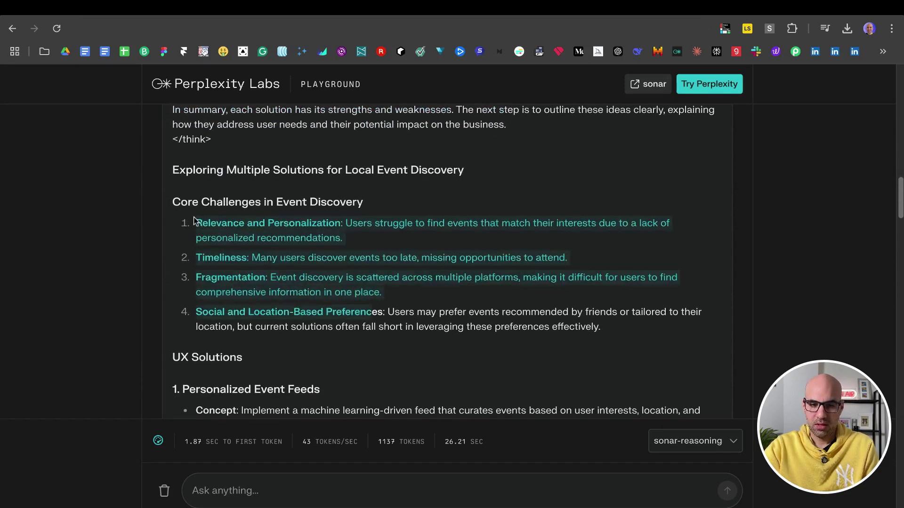
drag(194, 220, 377, 312)
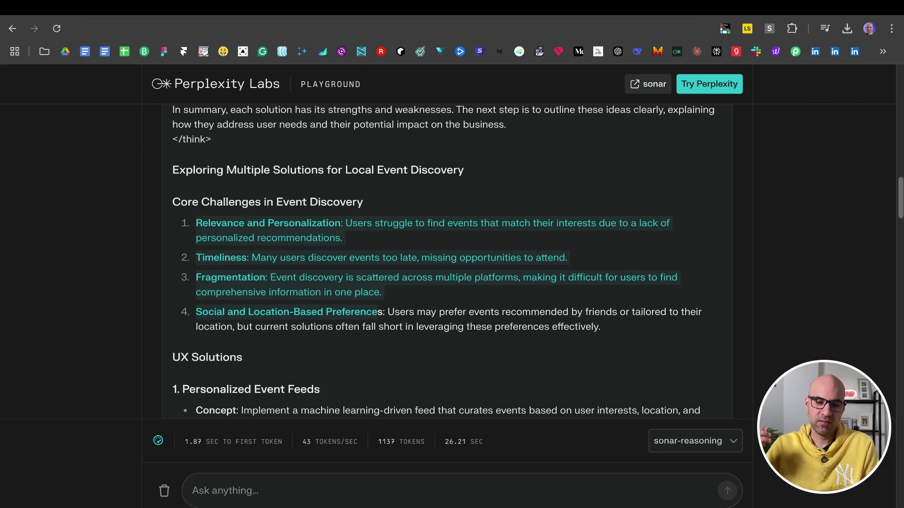
Highlight the first reasoning paragraph and scroll down to the Personalized Event Feeds solution
scroll(207, 182, up, 15)
scroll(207, 182, down, 3)
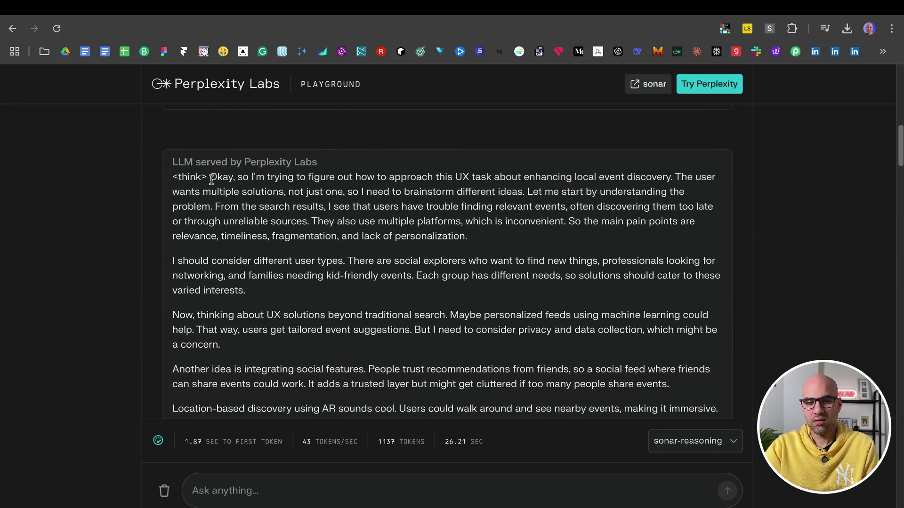
triple_click(211, 181)
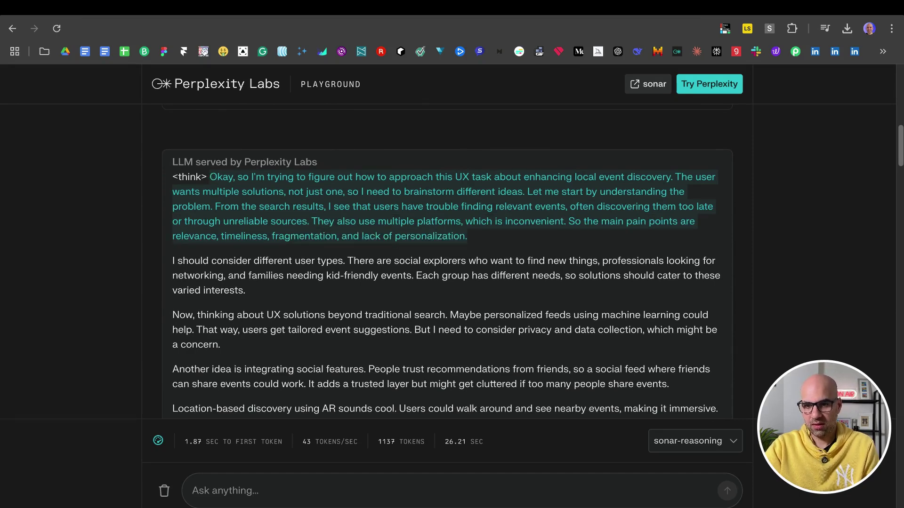
scroll(445, 261, down, 5)
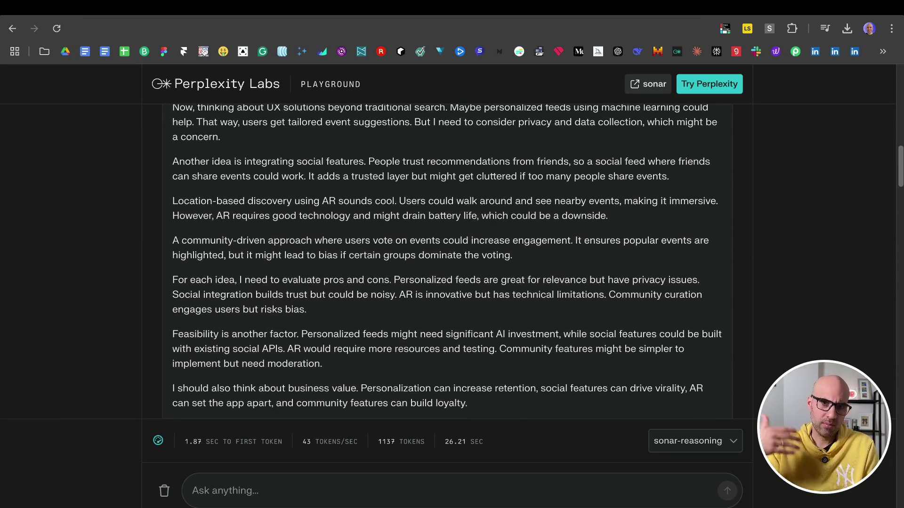
scroll(222, 313, down, 4)
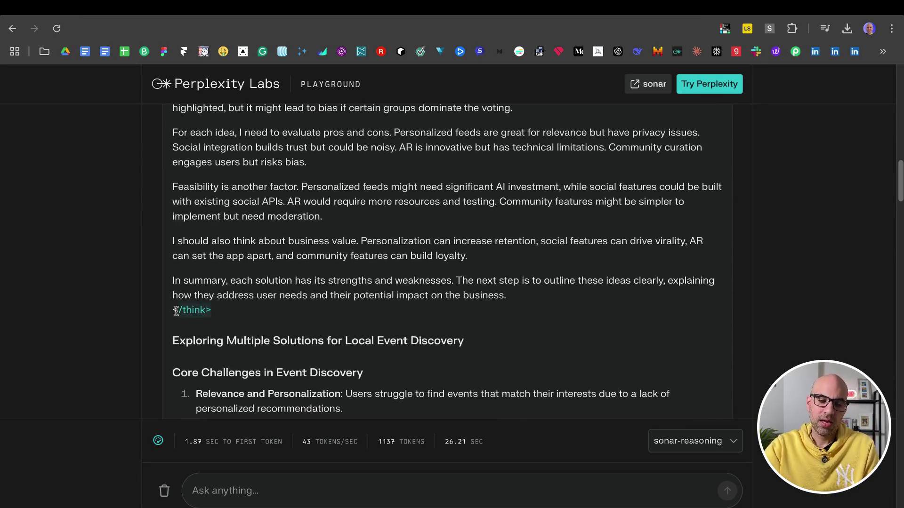
scroll(176, 311, down, 8)
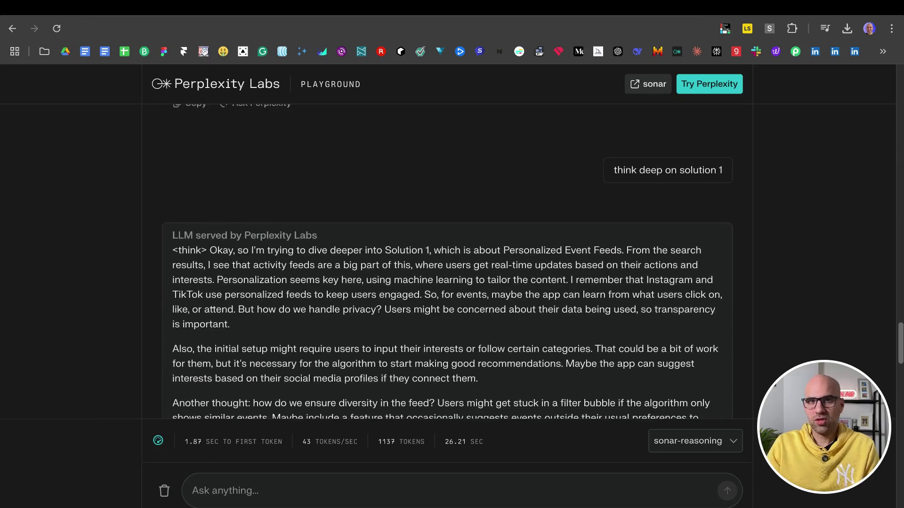
Highlight the opening paragraph of the solution 1 deep-dive reasoning and read on
drag(210, 250, 218, 259)
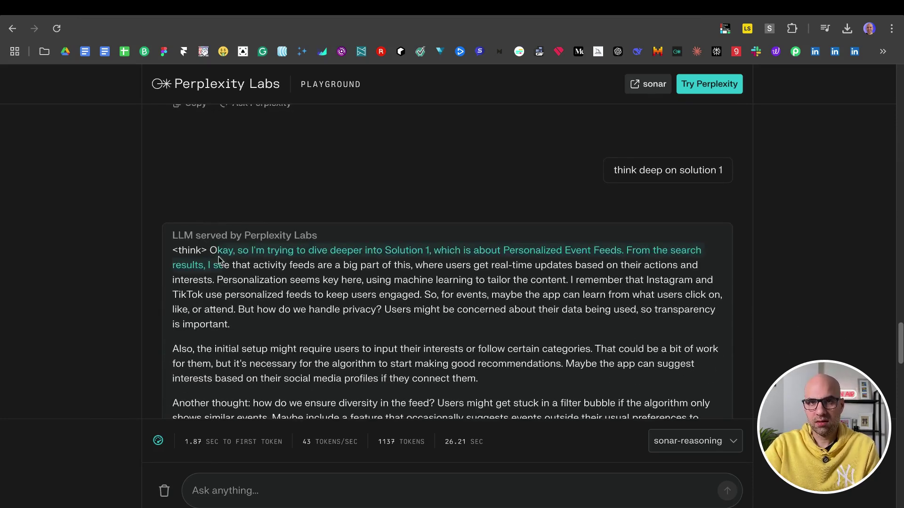
triple_click(218, 258)
scroll(219, 259, down, 5)
scroll(220, 259, down, 1)
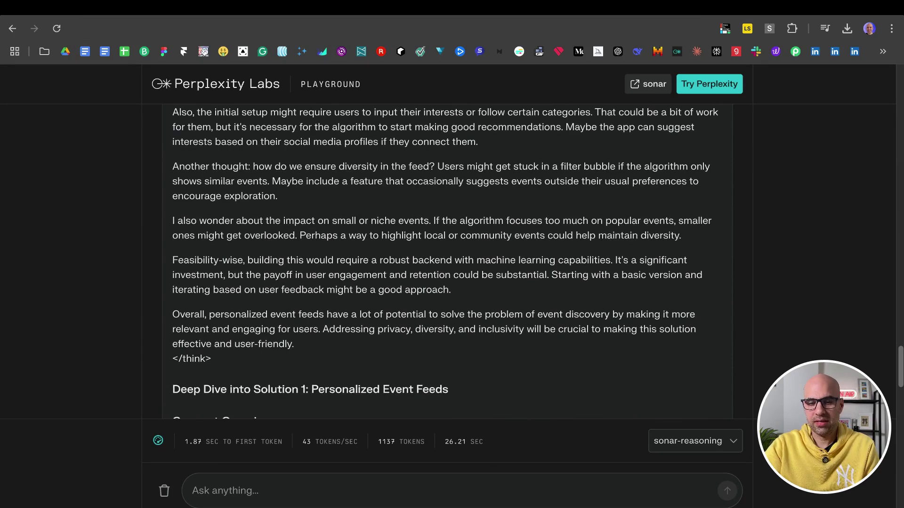